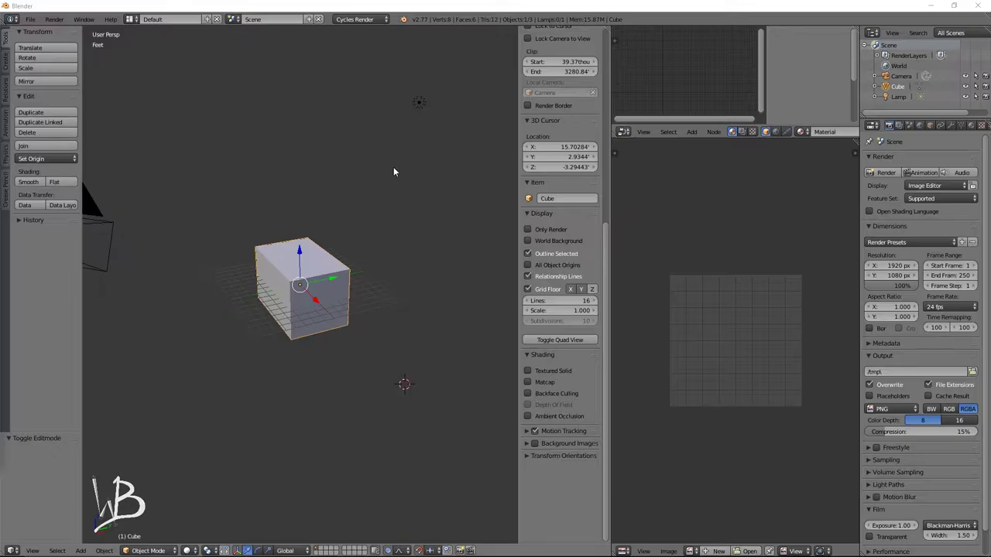
In the Interface user preferences, disable Cursor Depth, enable Auto Perspective and disable Show Splash
click(31, 20)
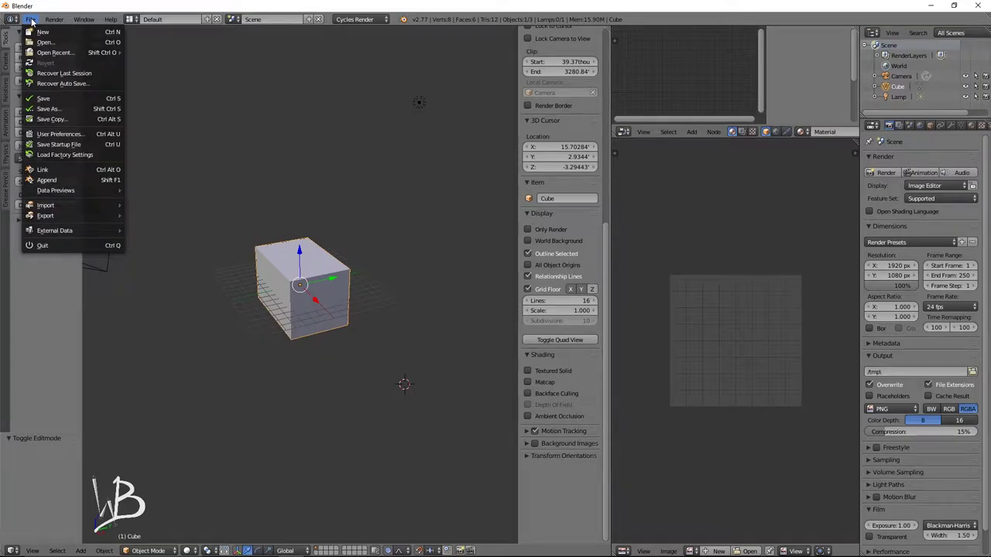
click(102, 135)
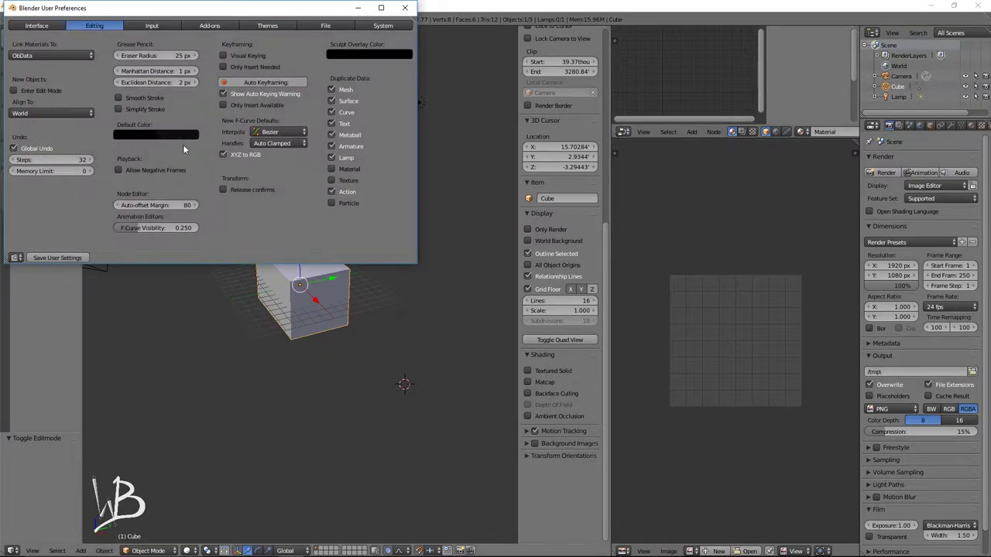
drag(175, 7, 431, 111)
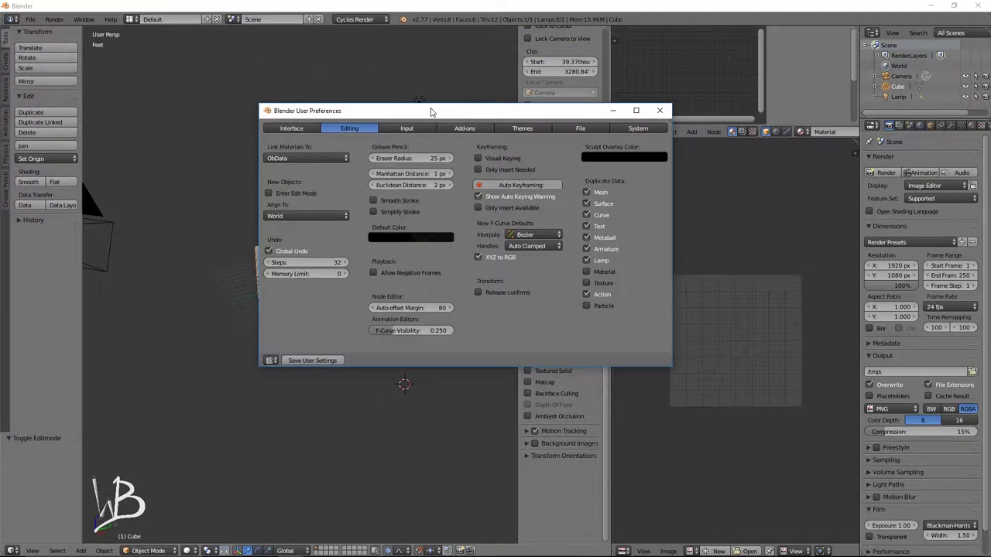
click(299, 128)
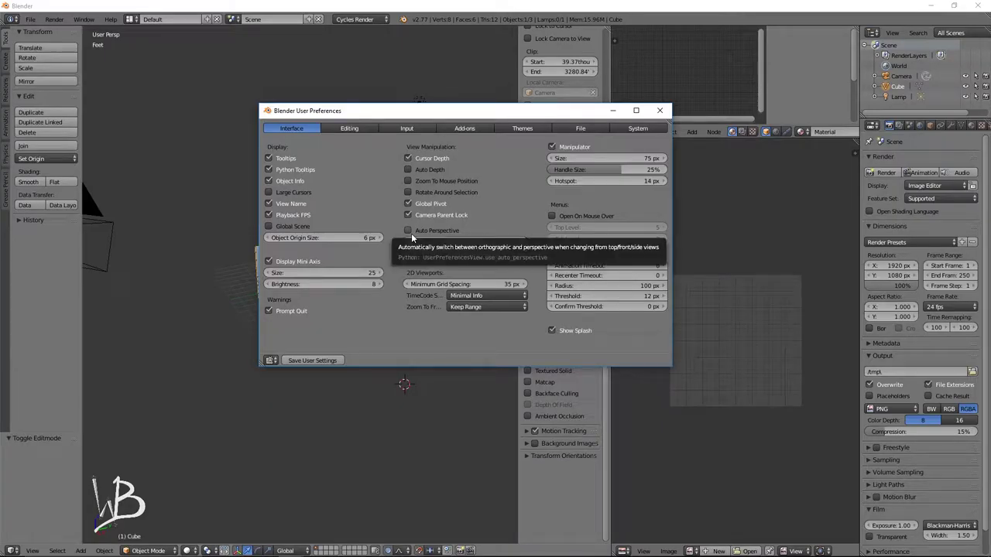
click(436, 162)
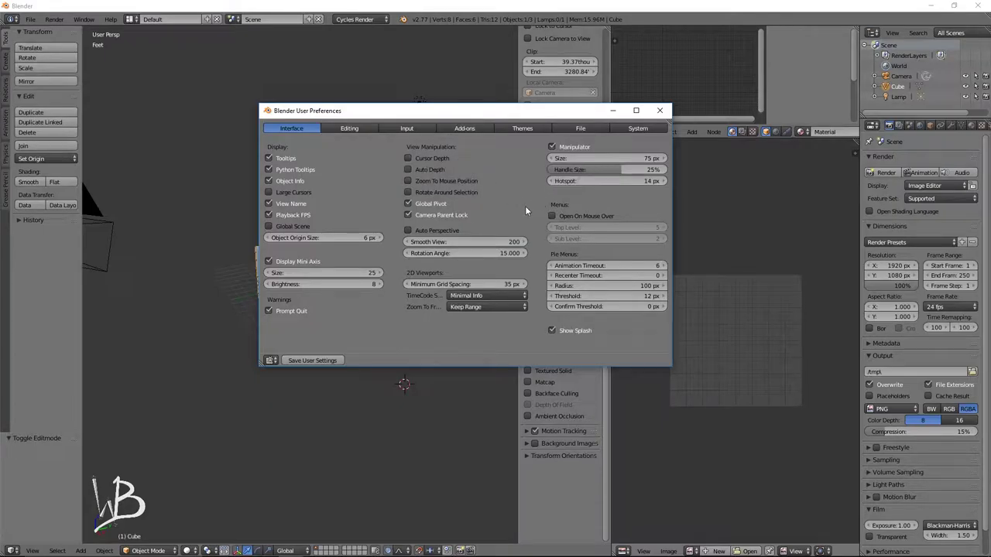
click(425, 232)
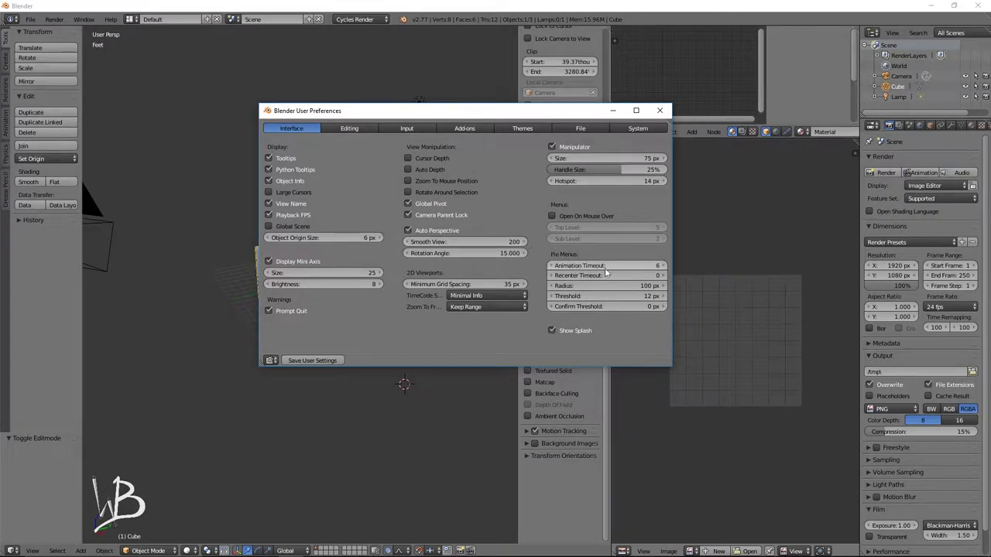
click(582, 332)
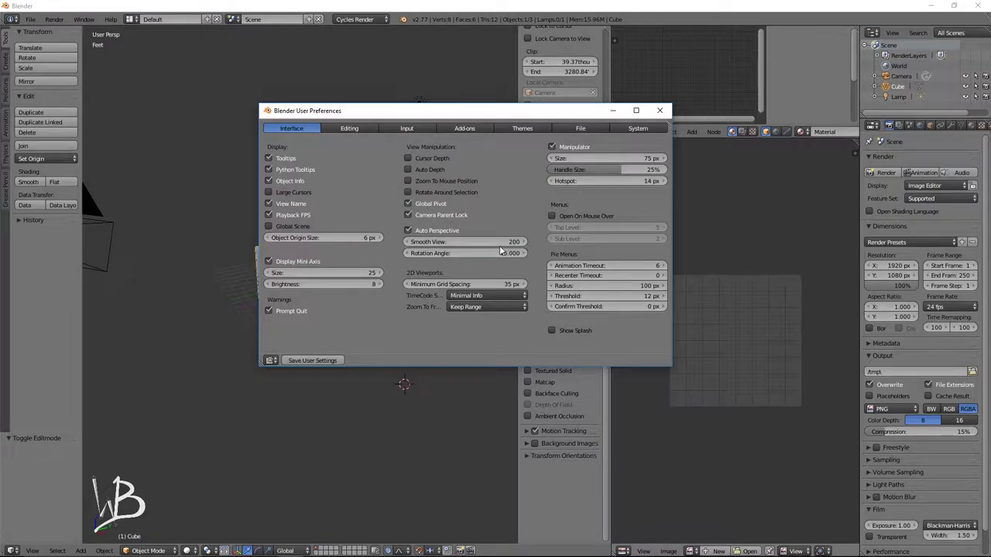
In the Editing preferences, set the number of global undo steps to 200
click(347, 128)
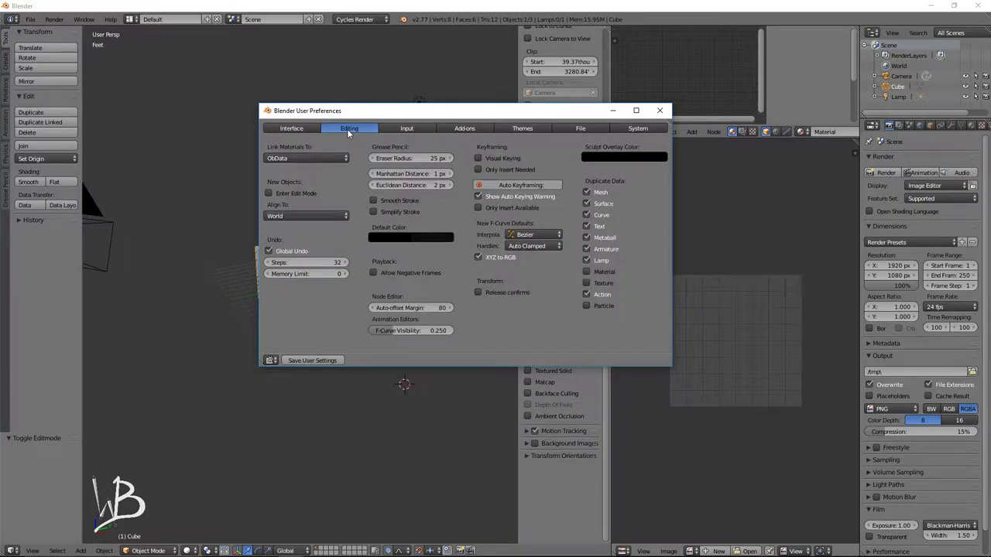
click(315, 264)
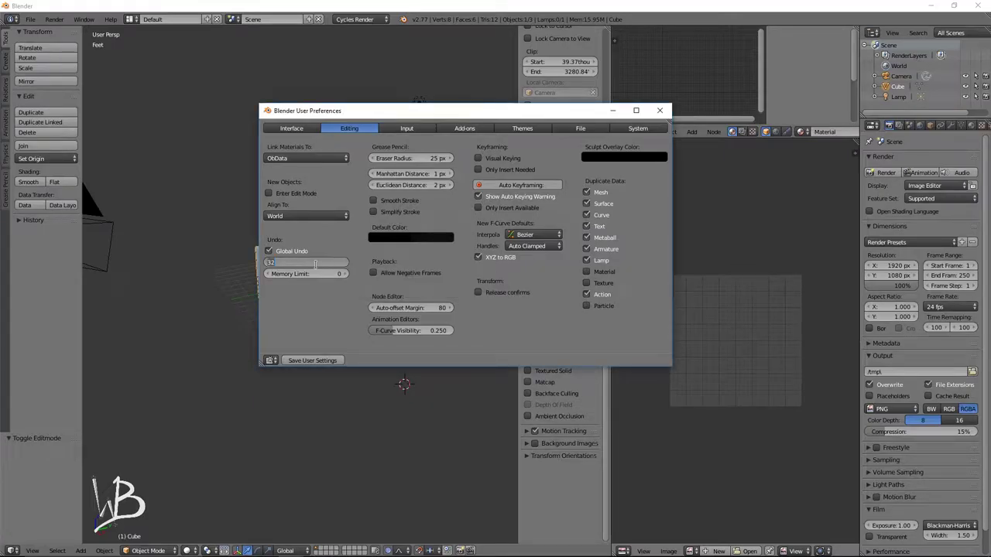
text(2)
key(Return)
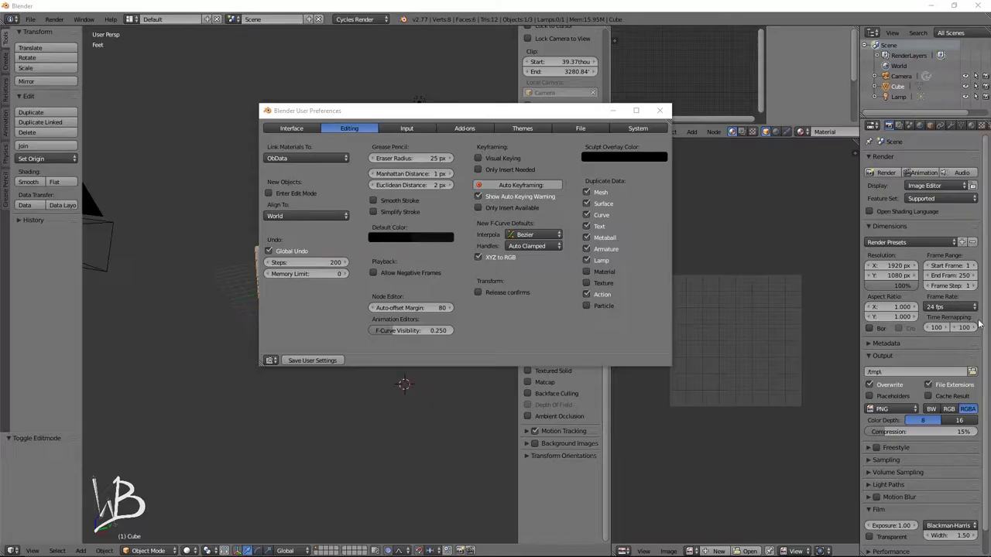
In the File preferences, browse for a new Temp path and go to D:\Blender Foundation on the Art Base drive
click(594, 130)
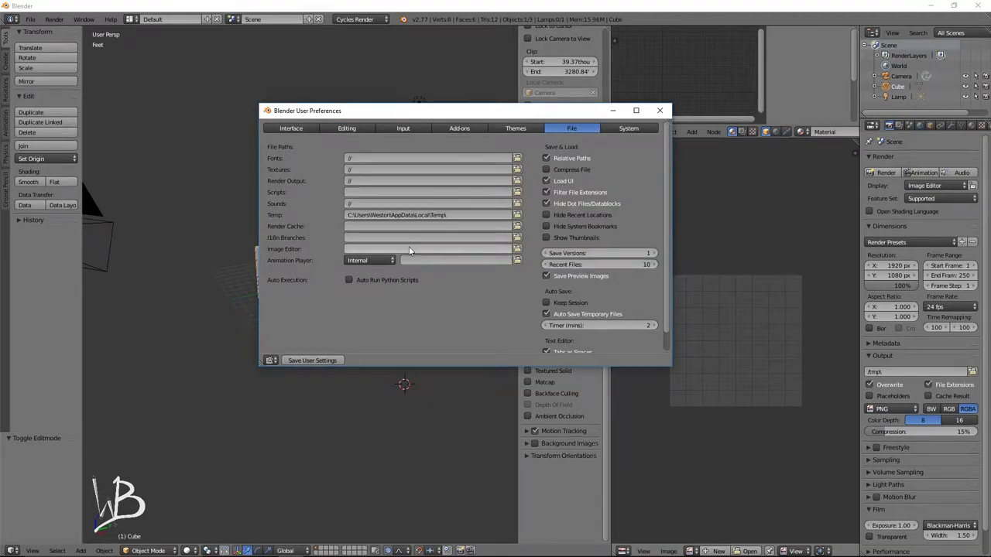
click(461, 215)
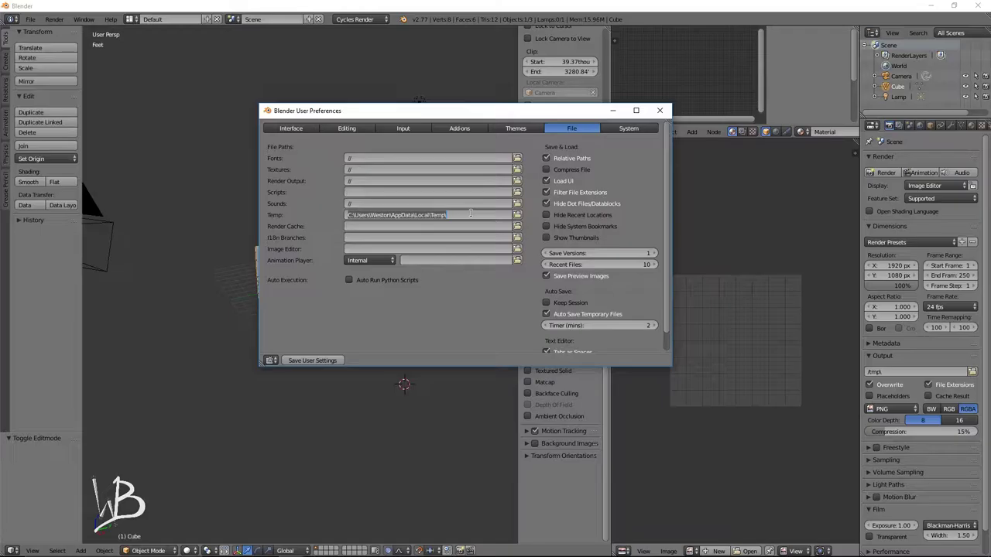
click(517, 214)
click(517, 215)
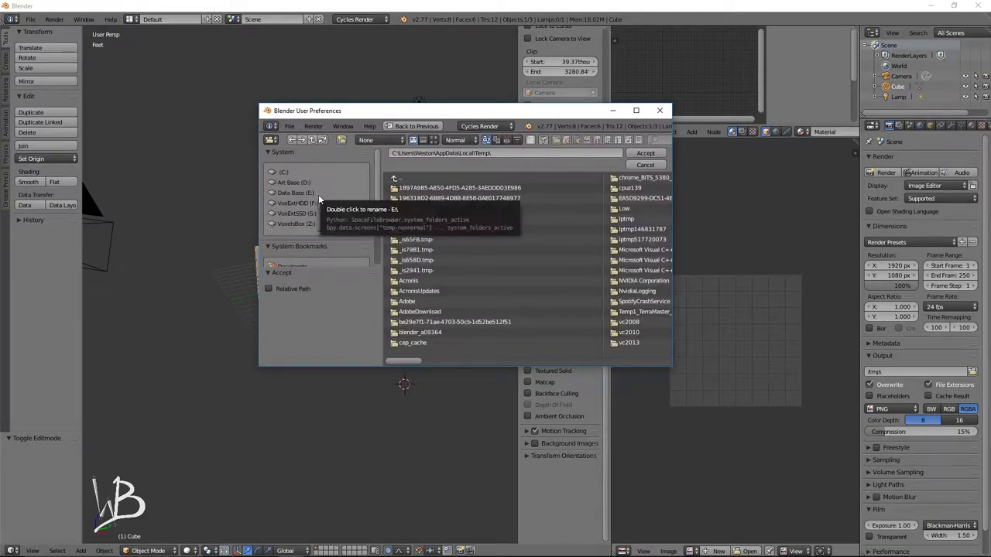
click(299, 183)
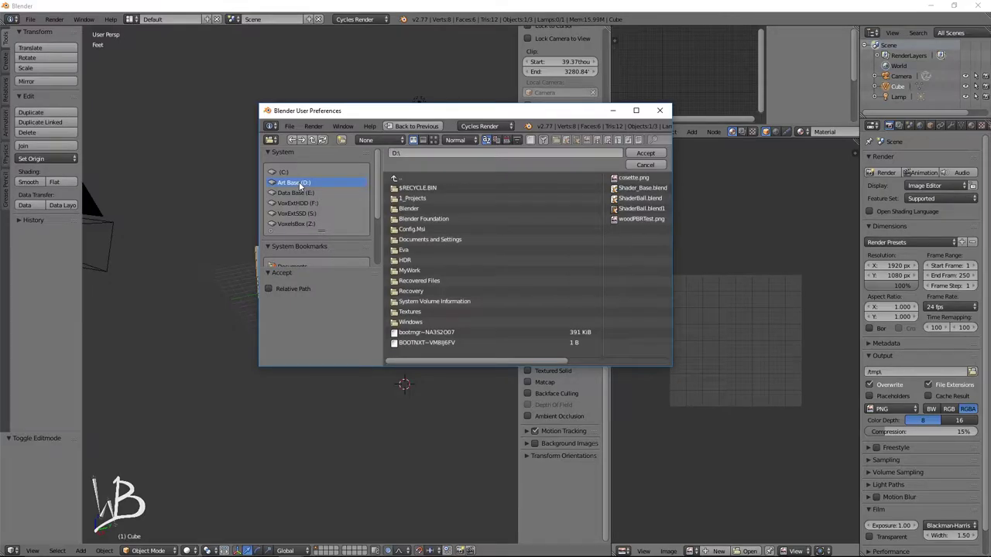
click(455, 221)
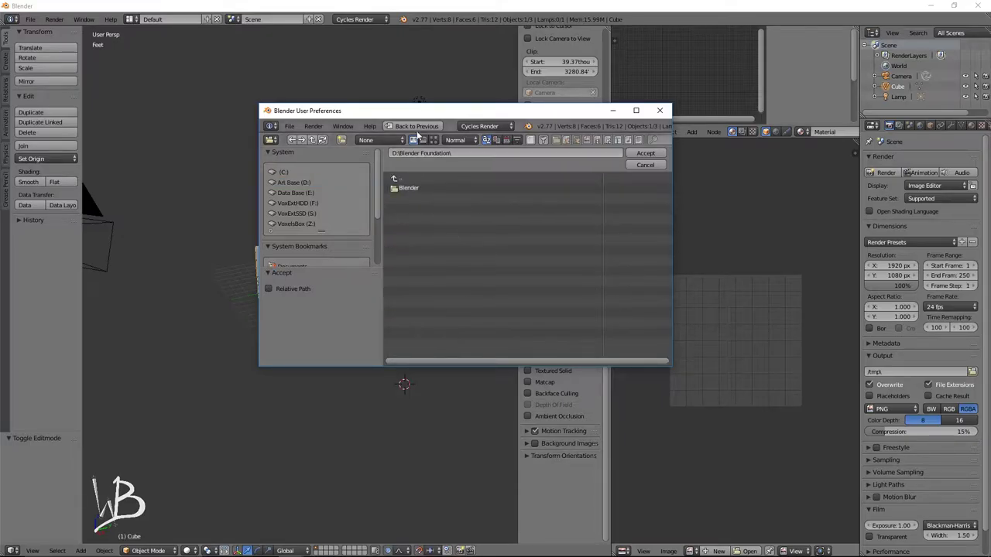
Create a folder named Blender_Temp inside D:\Blender Foundation and accept it as the Temp path
click(342, 139)
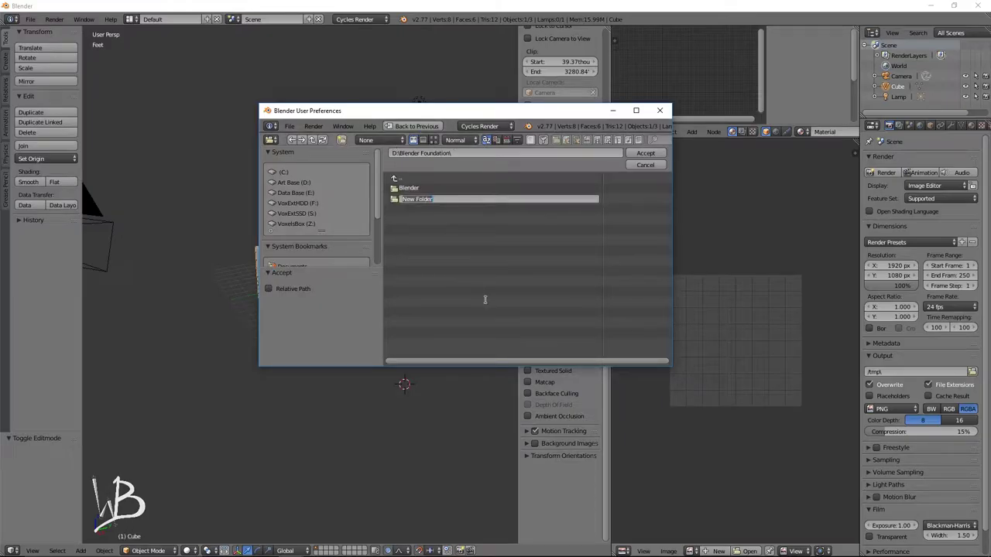
key(BackSpace)
text(Blender_Temp)
key(Return)
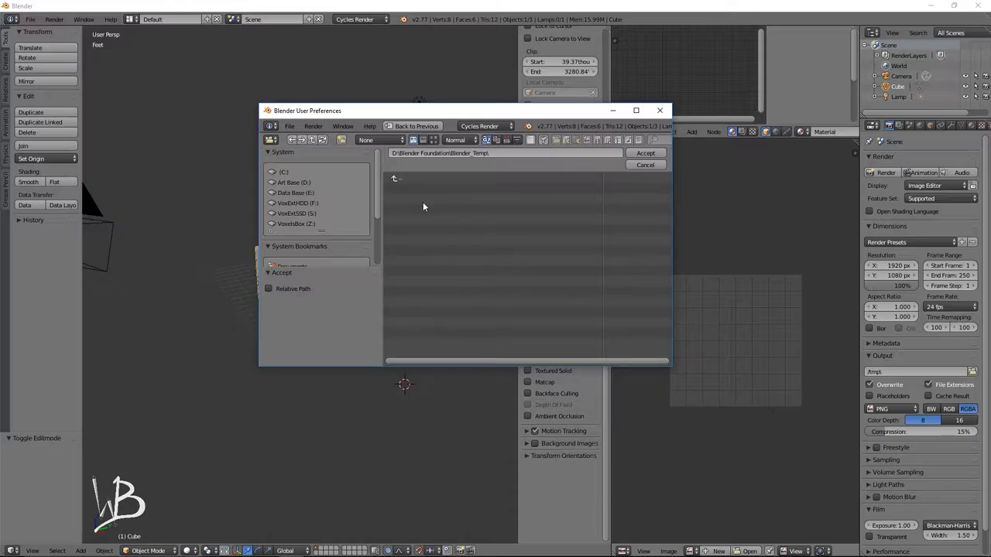
click(646, 152)
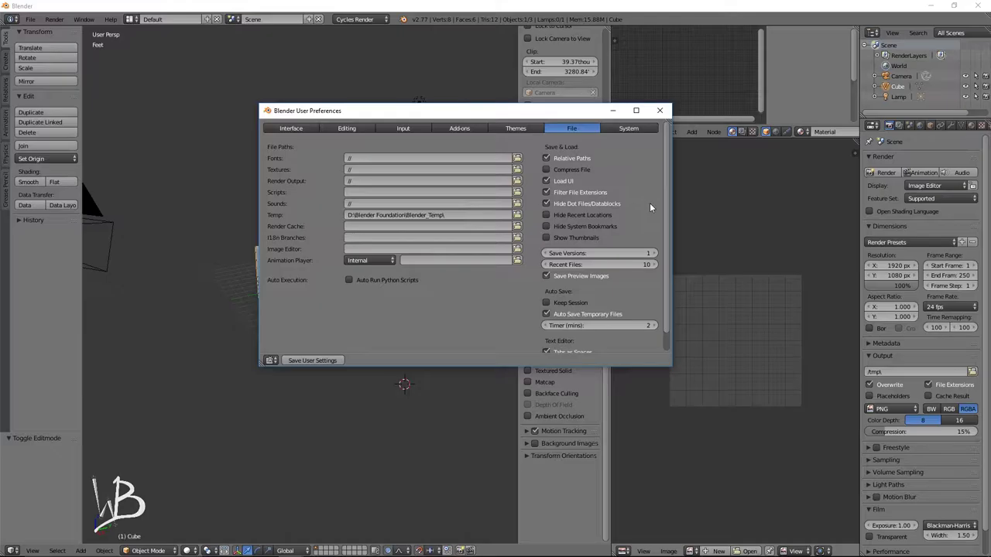
scroll(650, 203, down, 1)
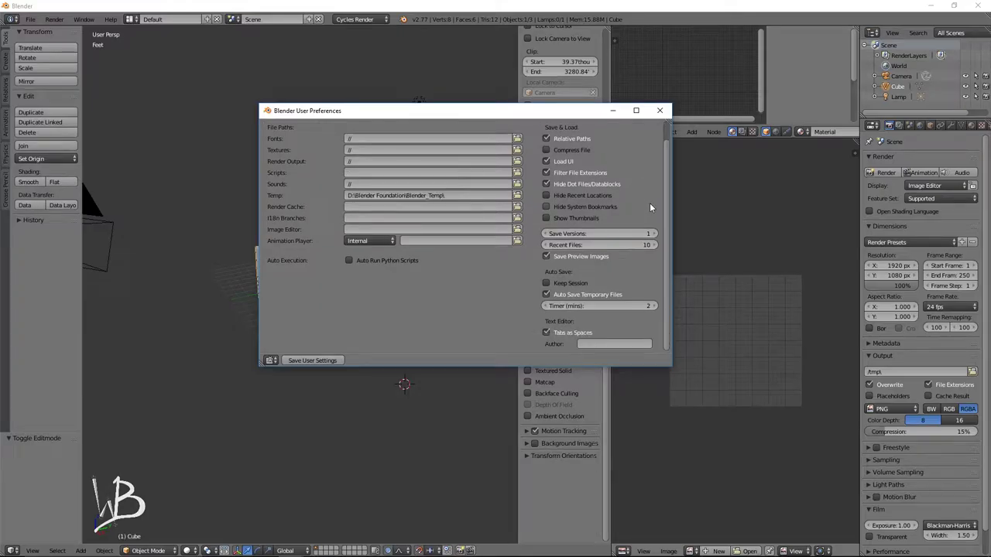
scroll(649, 205, up, 1)
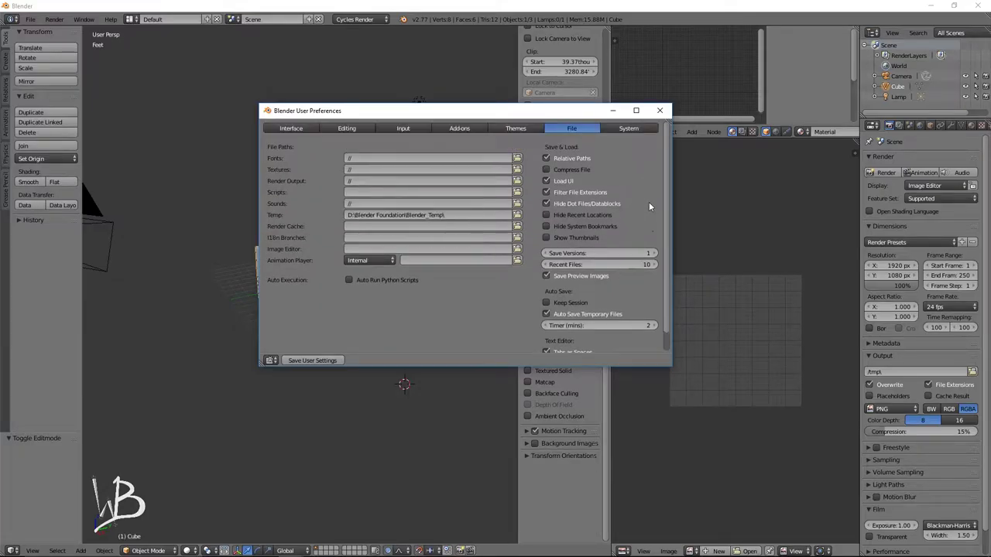
In the System preferences, set the compute device to CUDA using GeForce GTX 1070 (2x)
click(629, 128)
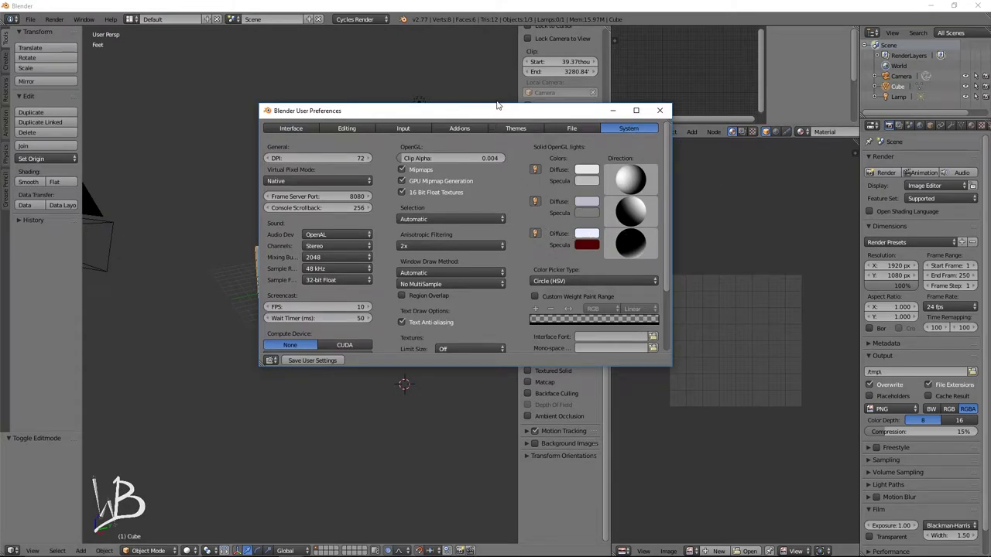
drag(498, 106, 536, 27)
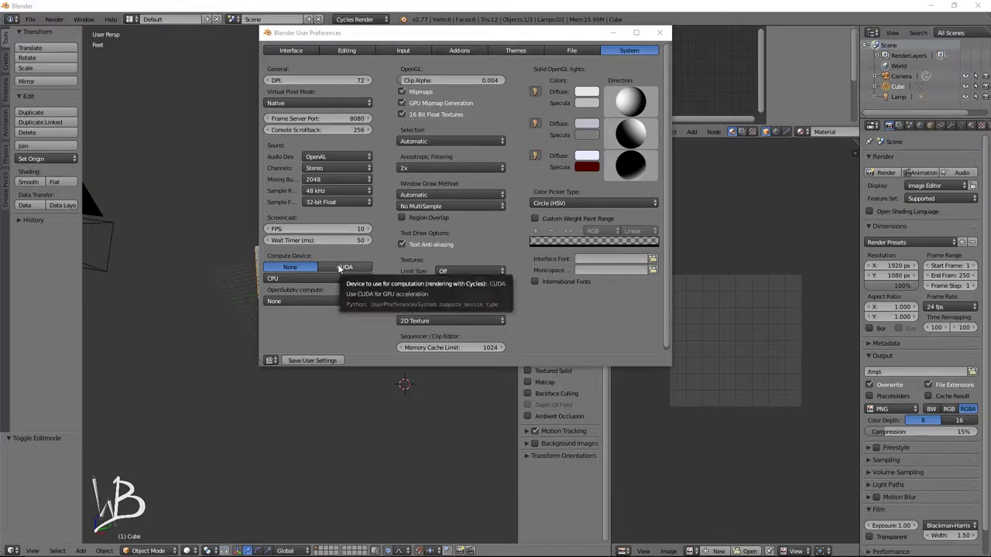
click(341, 268)
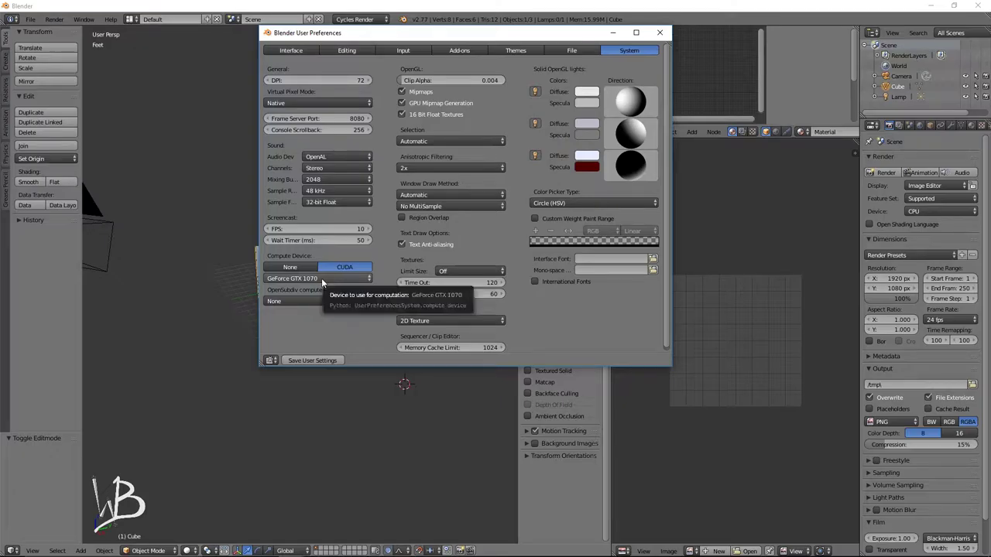
click(321, 278)
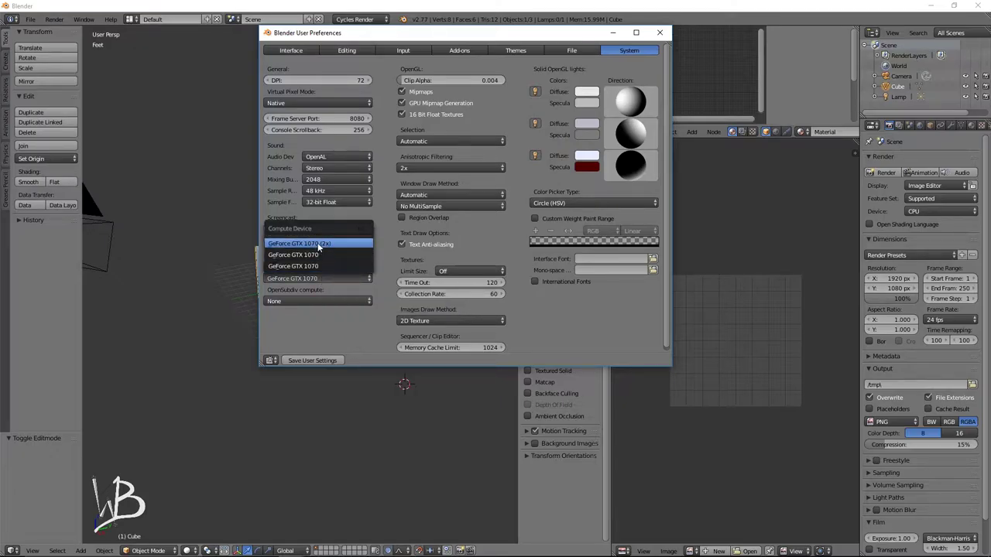
click(320, 244)
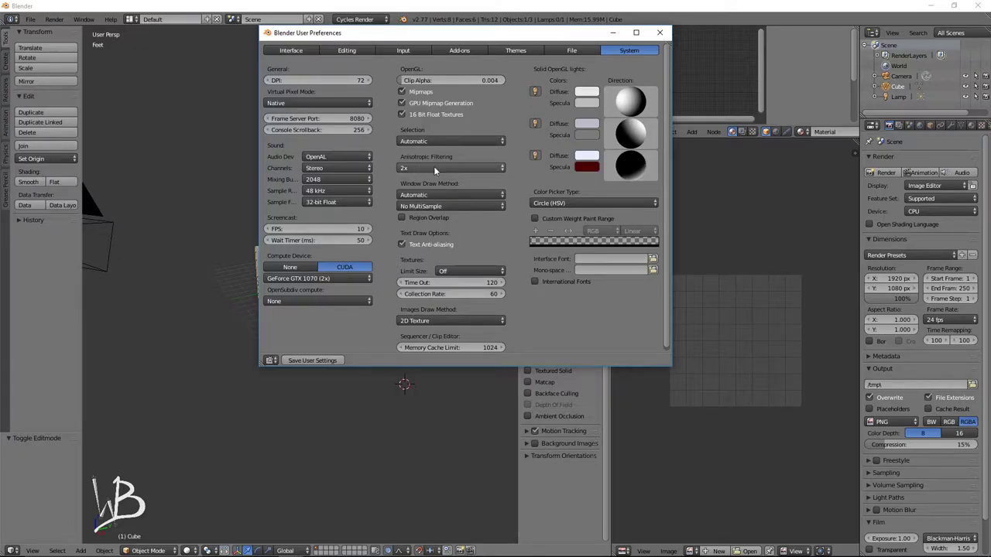
Set the anisotropic filtering to 16x and the window drawing multisampling to MultiSample: 16
click(434, 168)
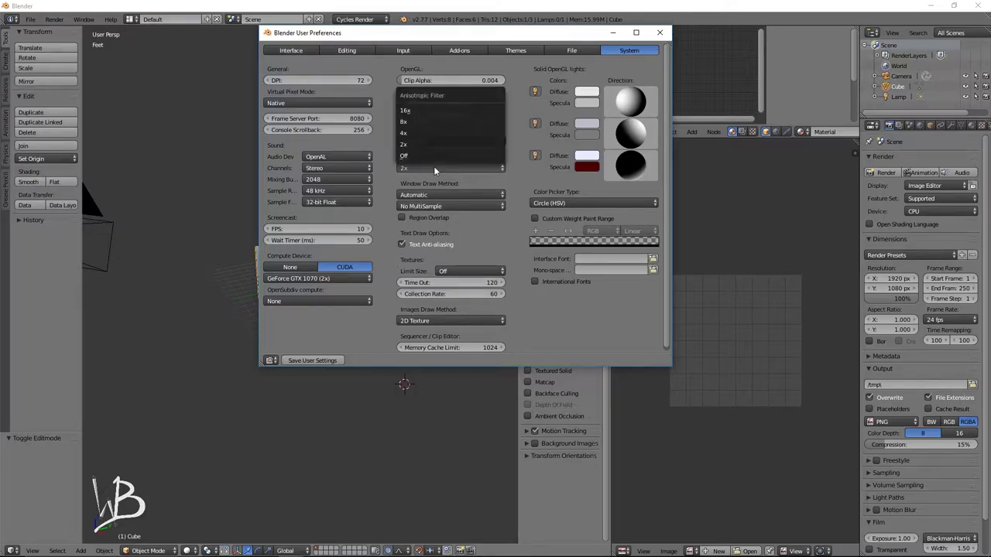
click(433, 110)
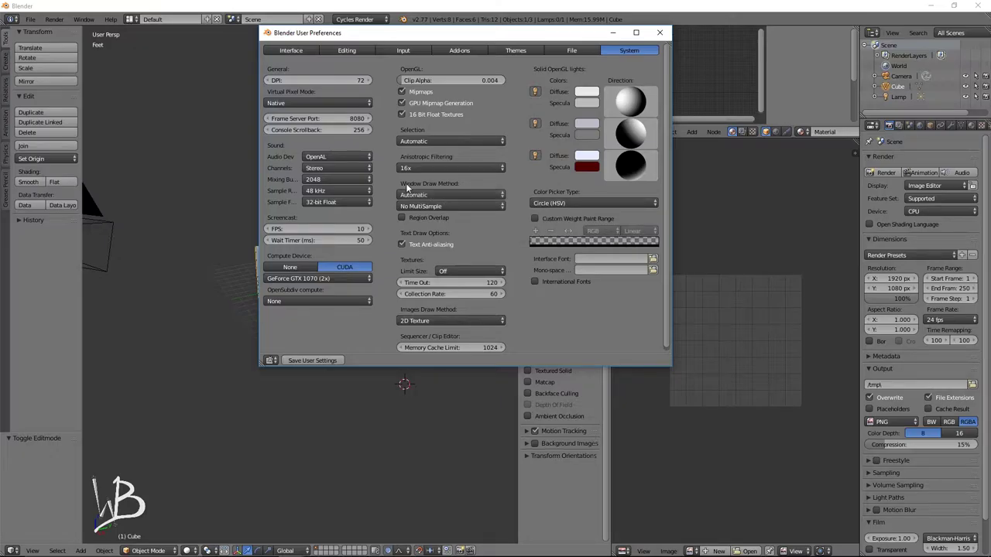
click(440, 206)
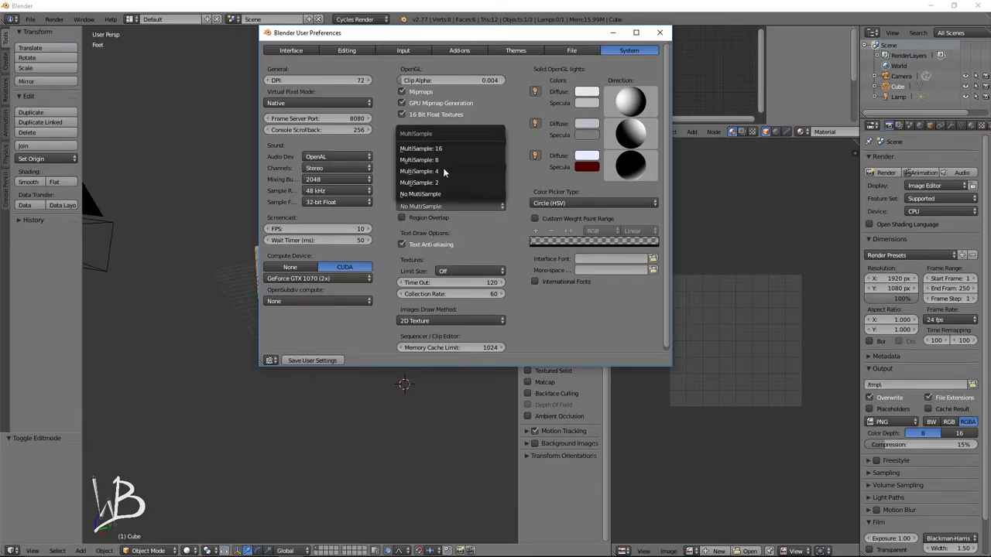
click(448, 149)
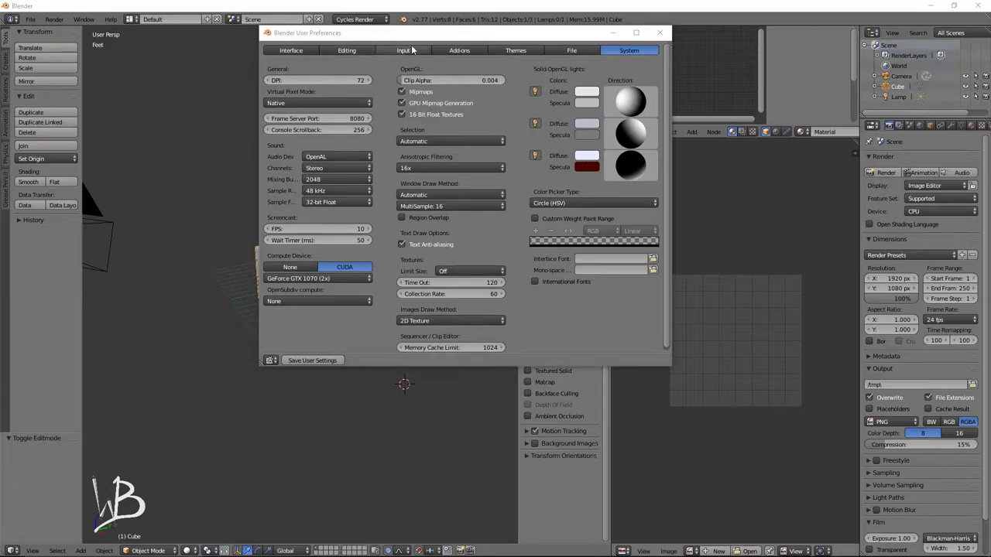
Enable the add-ons Copy Attributes Menu, Dynamic Spacebar Menu, Layer Management, Add Curve: Extra Objects, BoltFactory and Add Mesh: Extra Objects
click(453, 51)
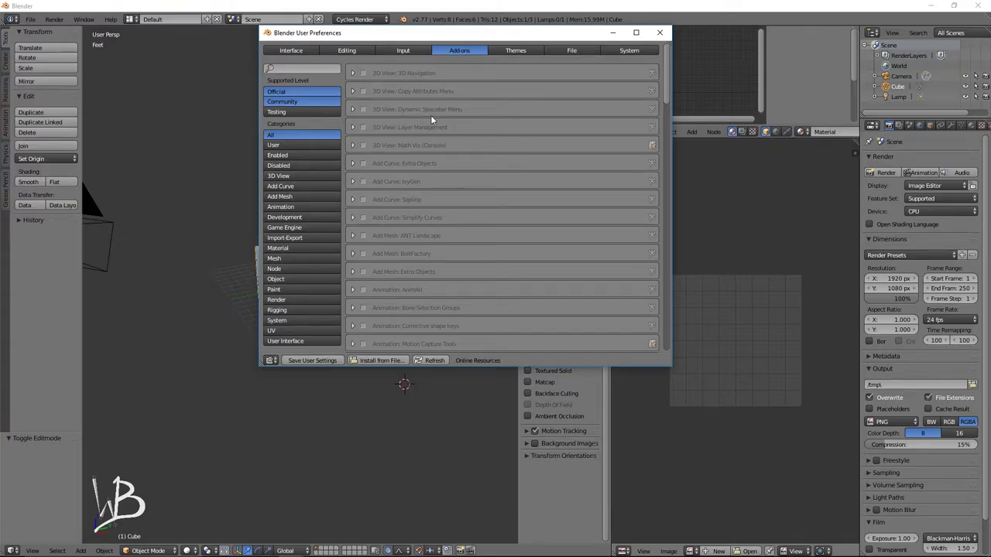
click(362, 93)
click(362, 109)
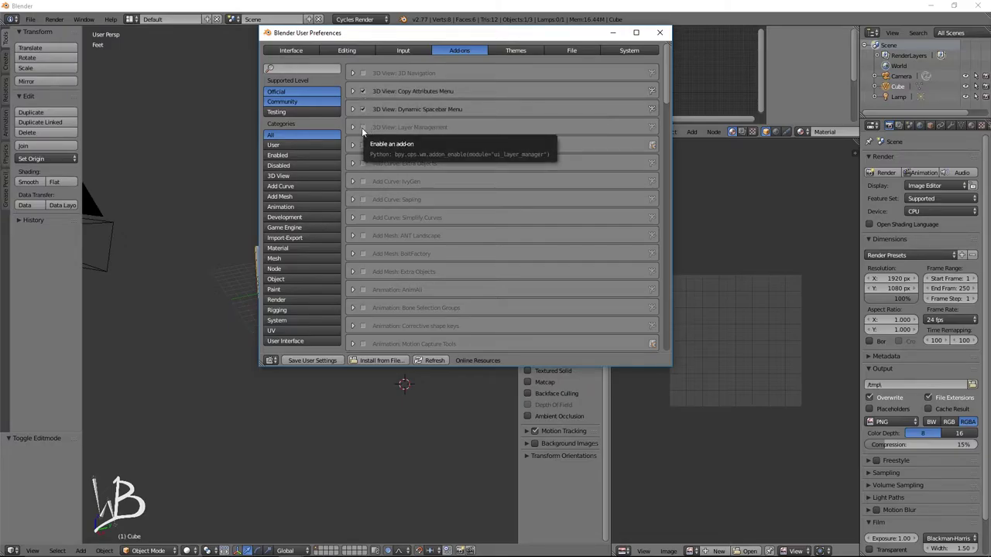
click(362, 129)
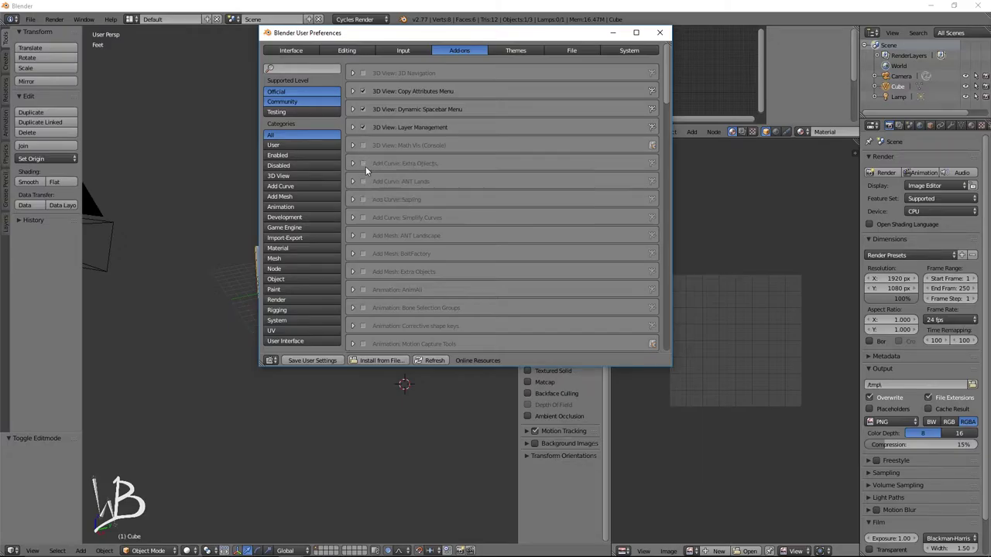
click(362, 164)
click(363, 254)
click(363, 272)
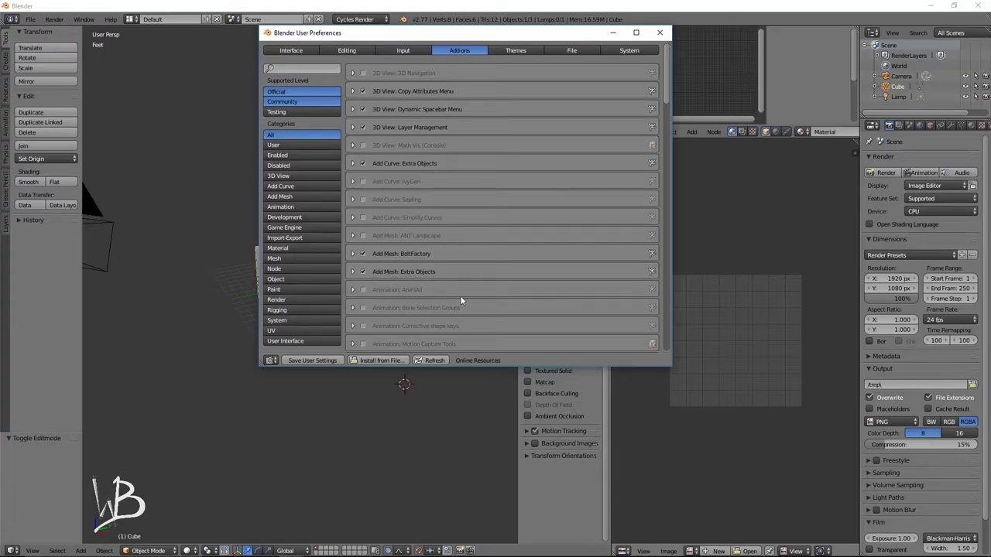
Enable the Import-Export: Import Images as Planes add-on
scroll(469, 301, down, 5)
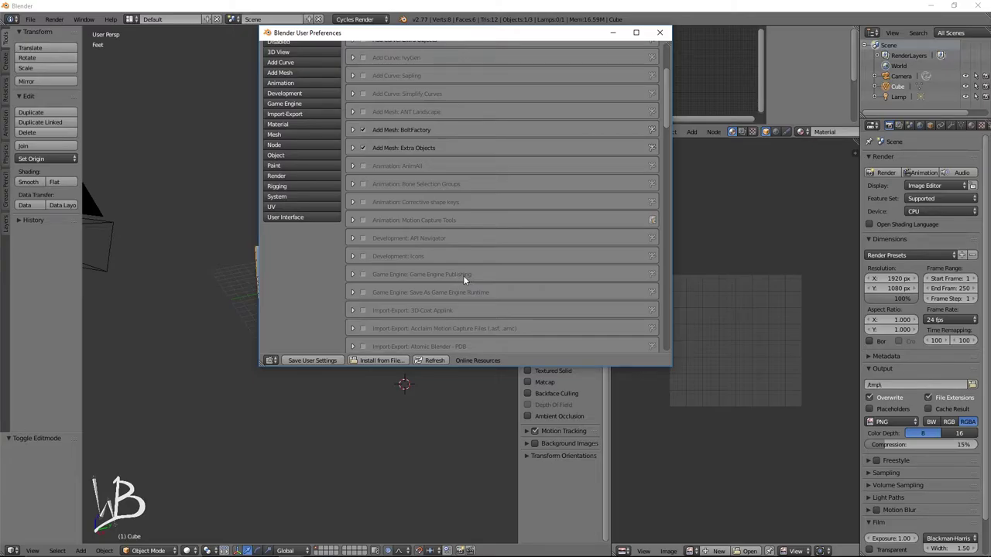
scroll(479, 264, down, 2)
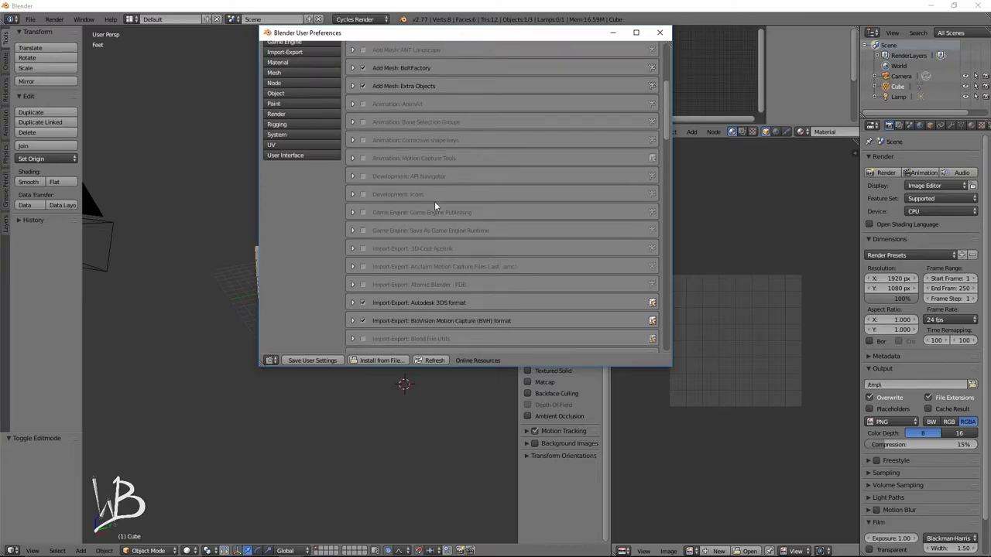
scroll(474, 215, down, 3)
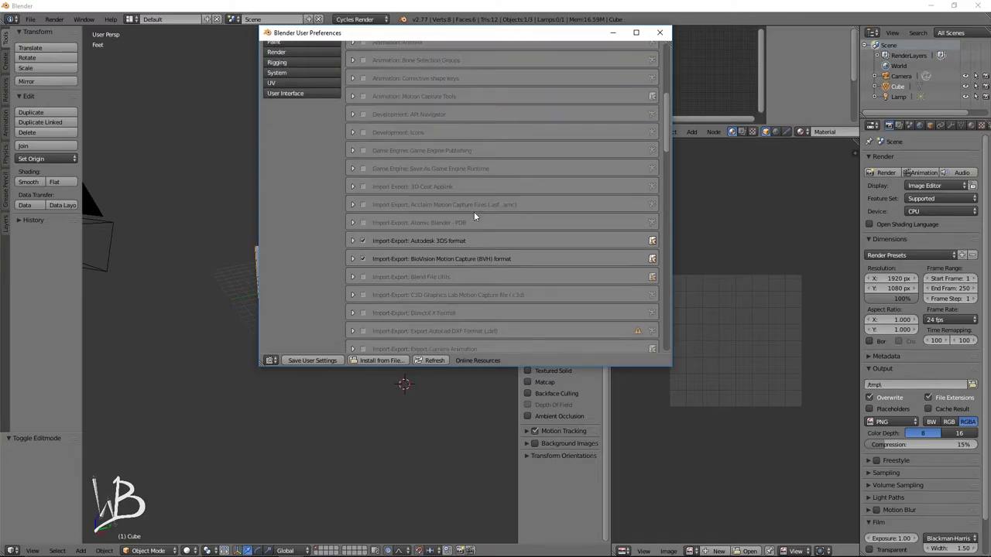
scroll(474, 217, down, 3)
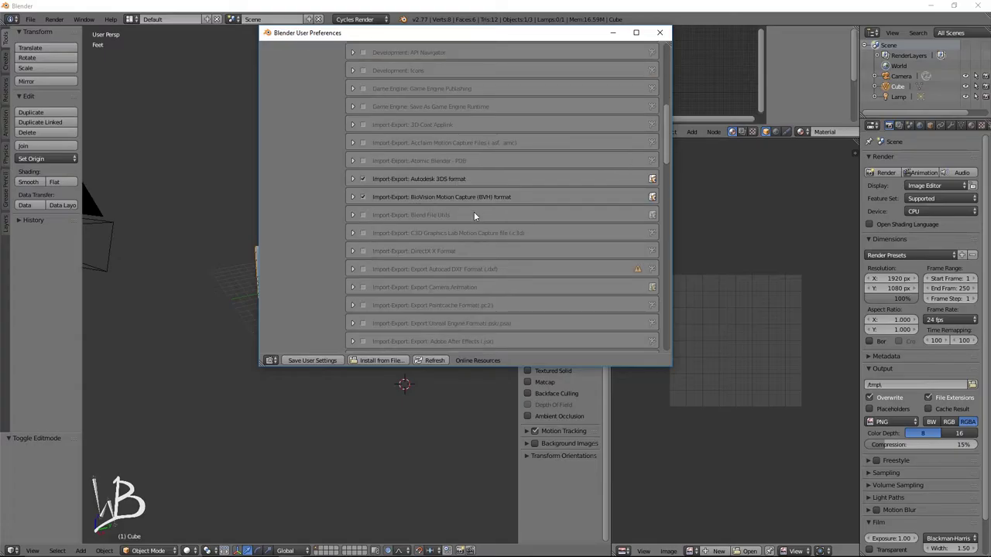
scroll(475, 216, down, 3)
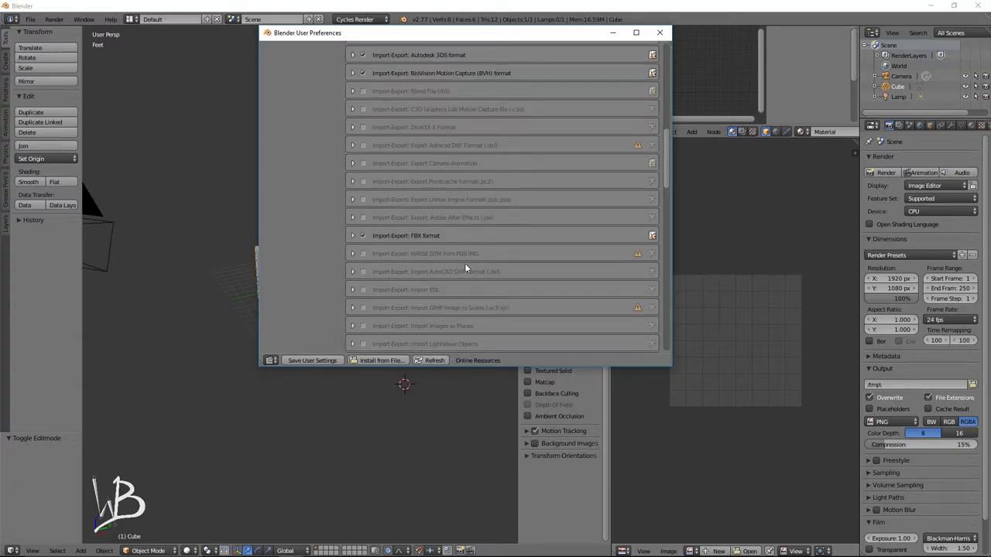
scroll(463, 260, down, 2)
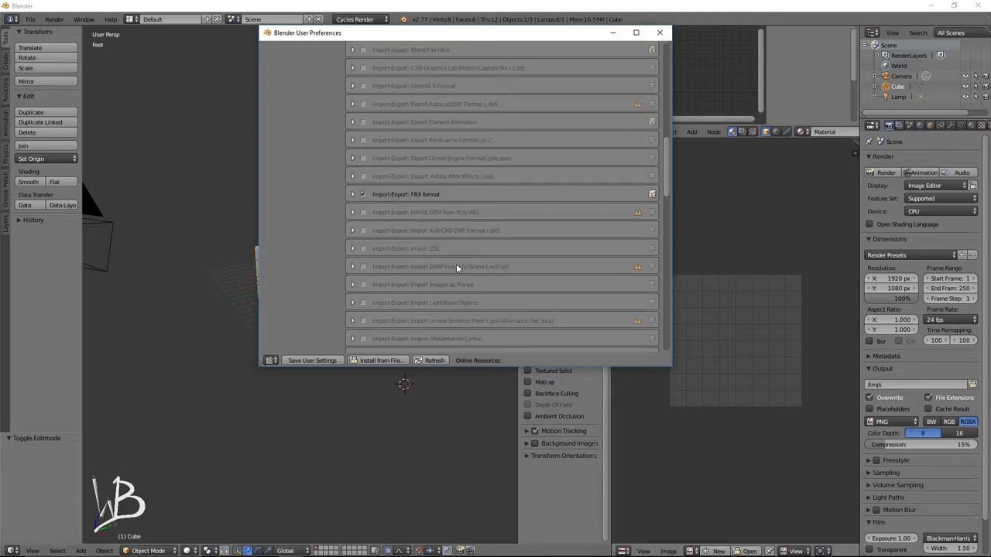
click(364, 285)
Enable the Material: Material Utils add-on
scroll(513, 280, down, 3)
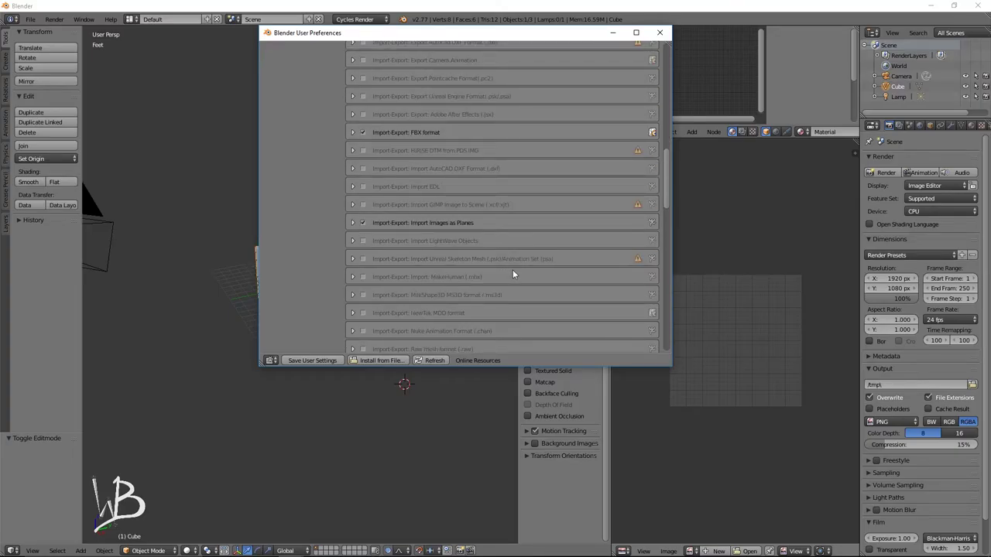
scroll(519, 249, down, 1)
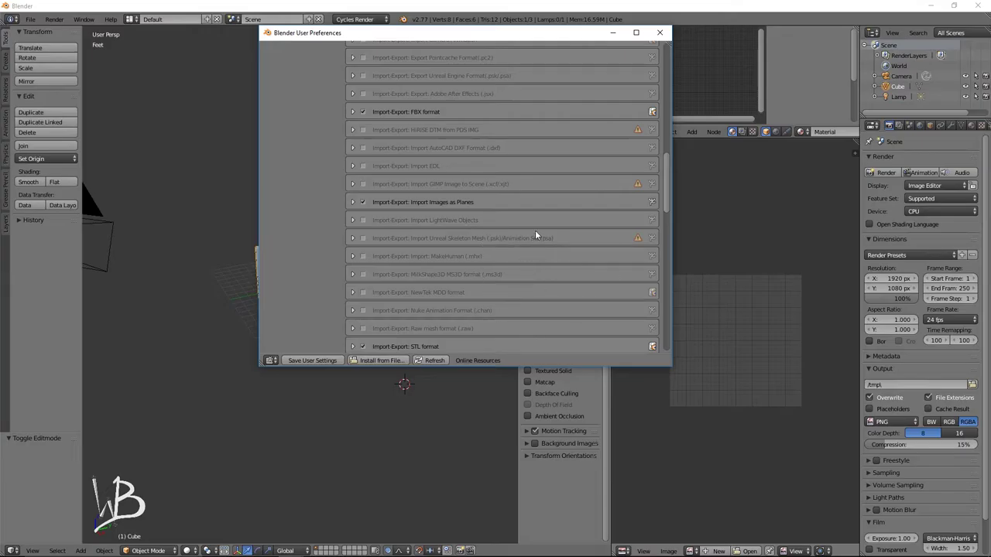
scroll(527, 293, down, 3)
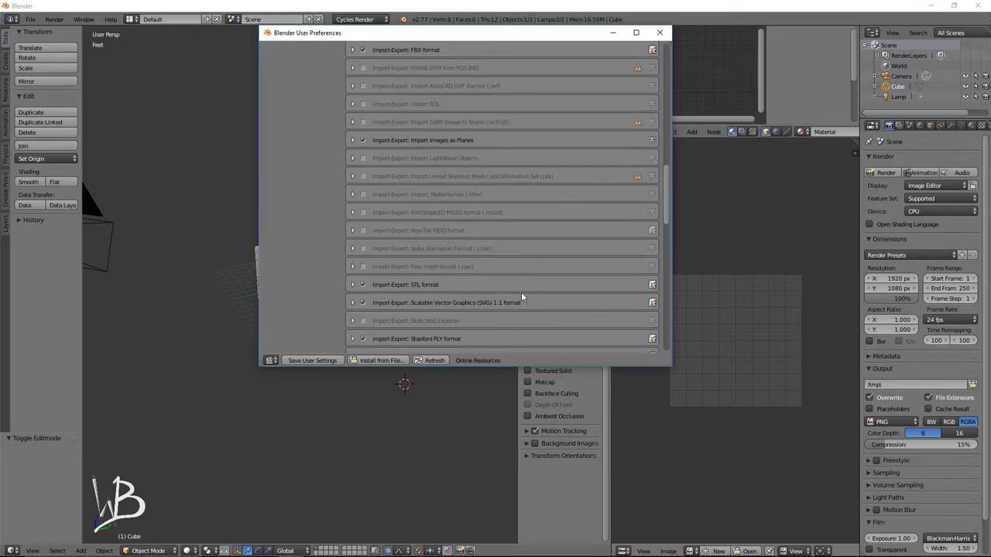
scroll(532, 295, down, 1)
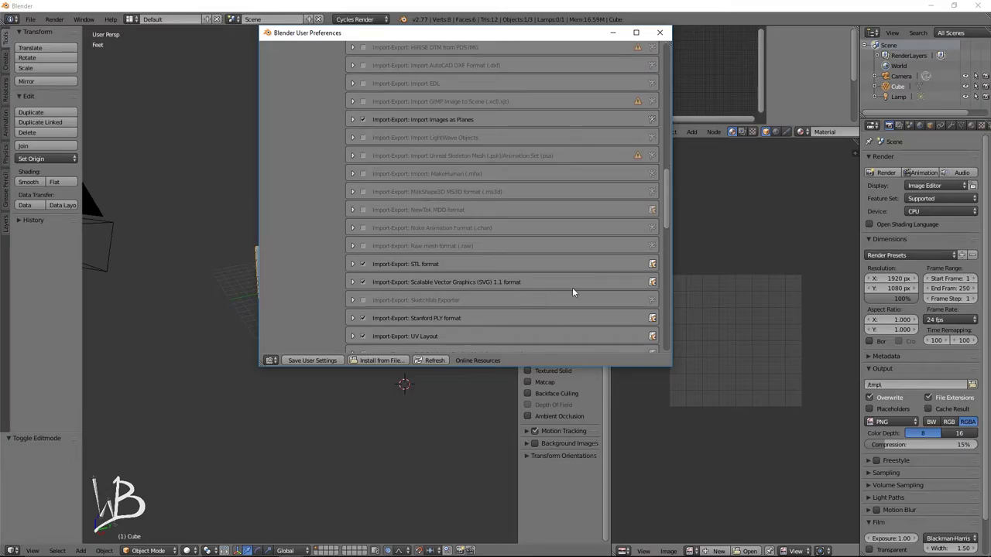
scroll(573, 292, down, 4)
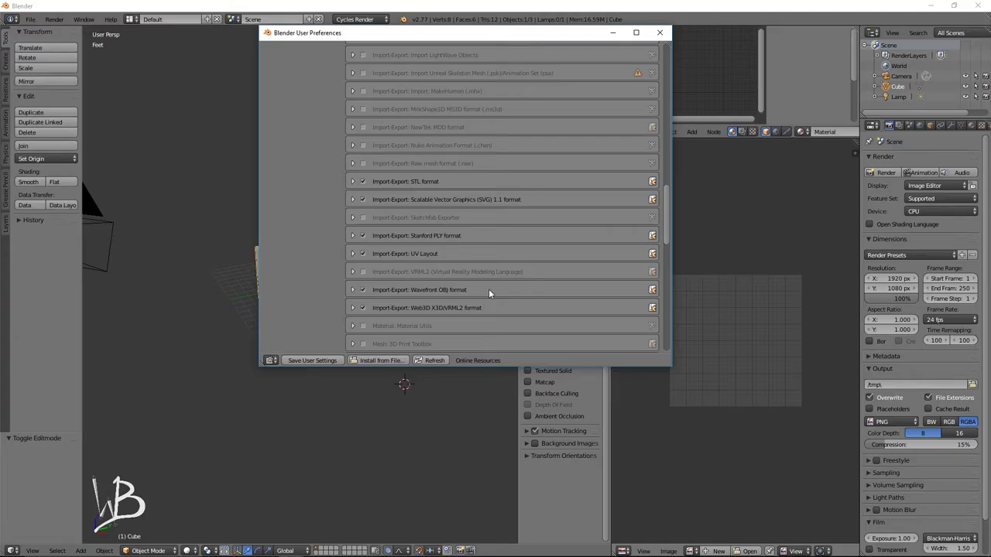
scroll(489, 289, down, 2)
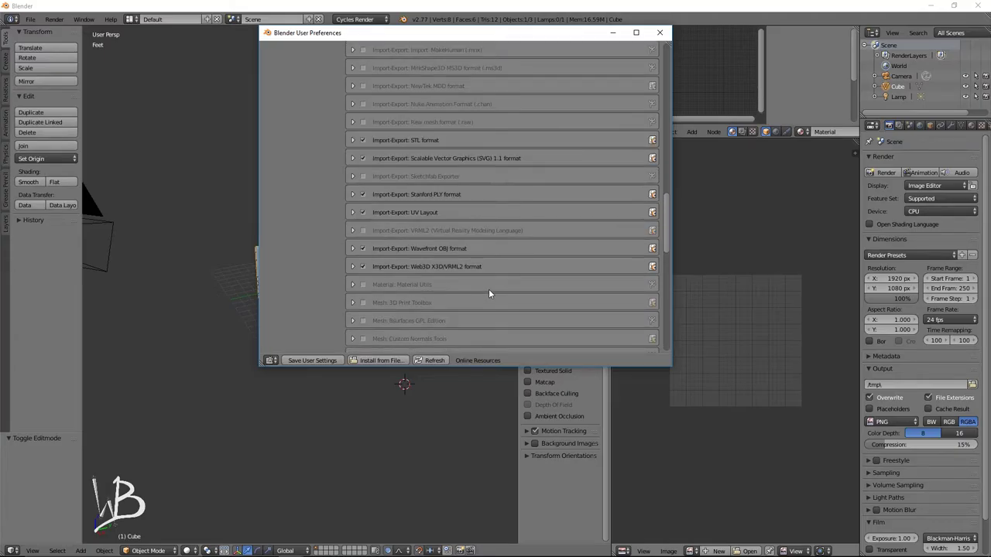
click(363, 285)
Enable the mesh add-ons Custom Normals Tools, Inset Polygon, LoopTools and Relax, plus Node: Node Wrangler
scroll(448, 313, down, 3)
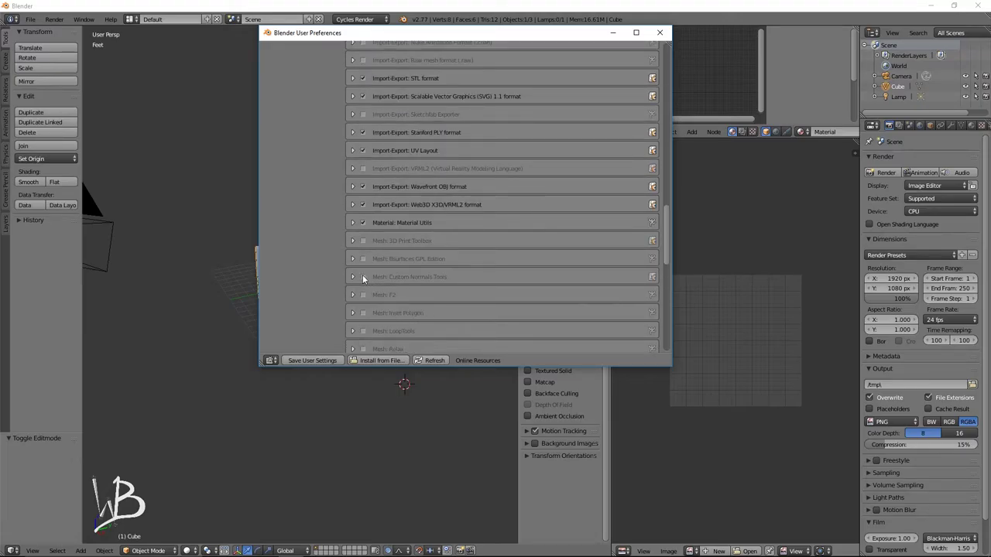
click(363, 277)
scroll(399, 308, down, 2)
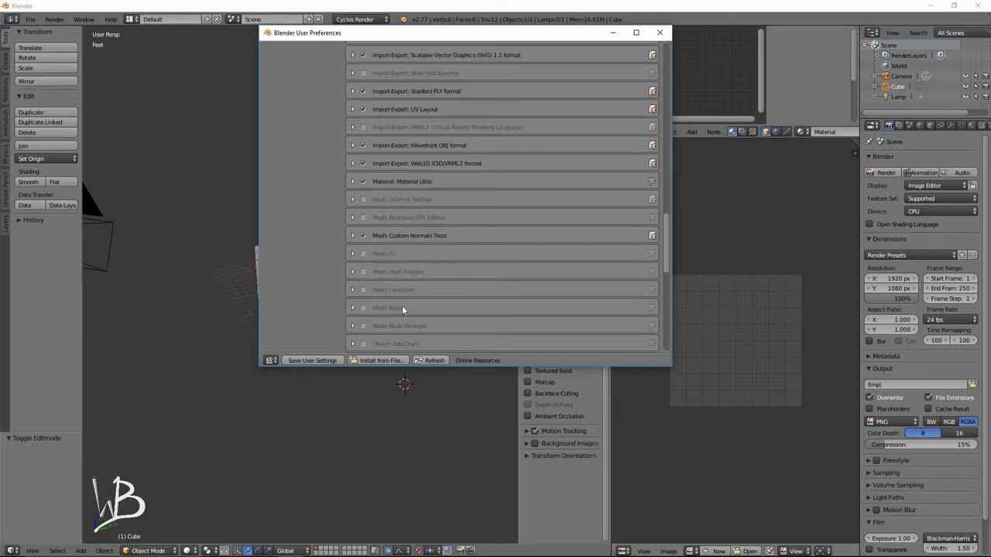
click(363, 272)
scroll(417, 295, down, 1)
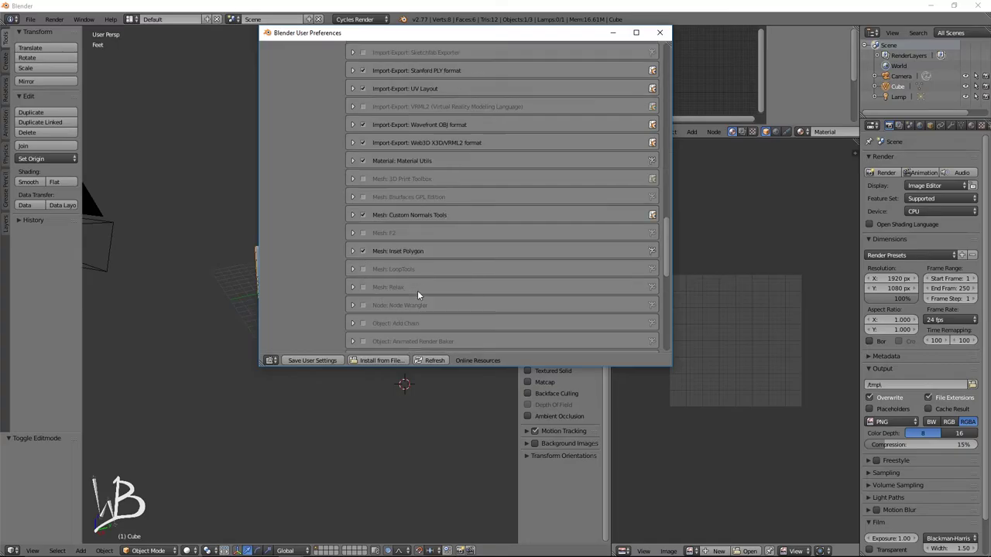
click(363, 268)
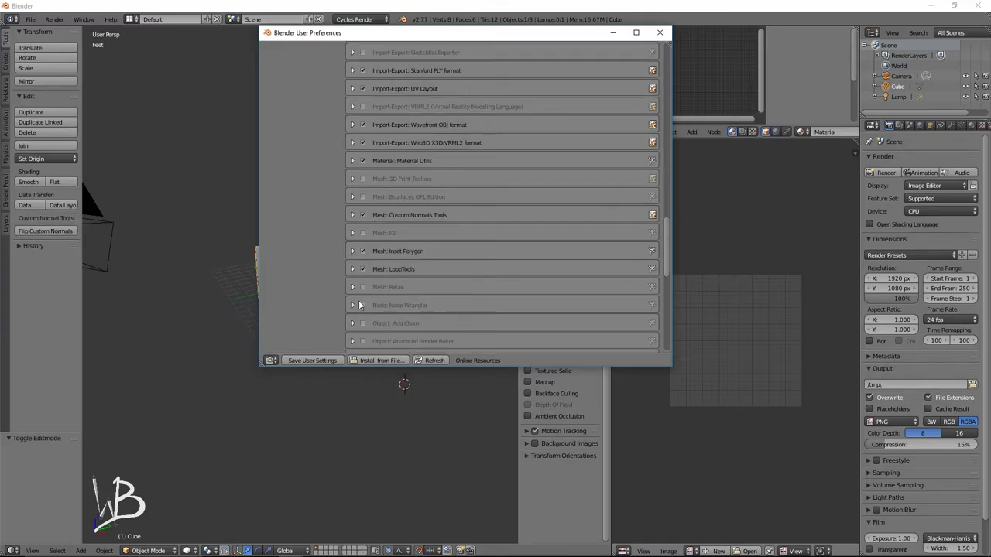
click(361, 305)
click(364, 287)
Look at the description and location details of the Mesh: Relax add-on, and collapse them again
scroll(466, 298, down, 3)
scroll(472, 295, down, 1)
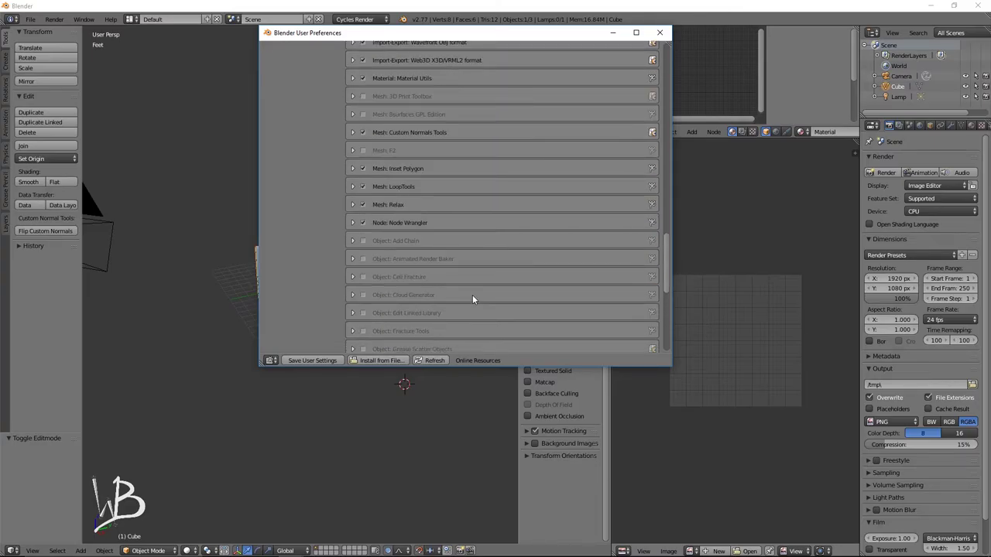
scroll(460, 271, down, 1)
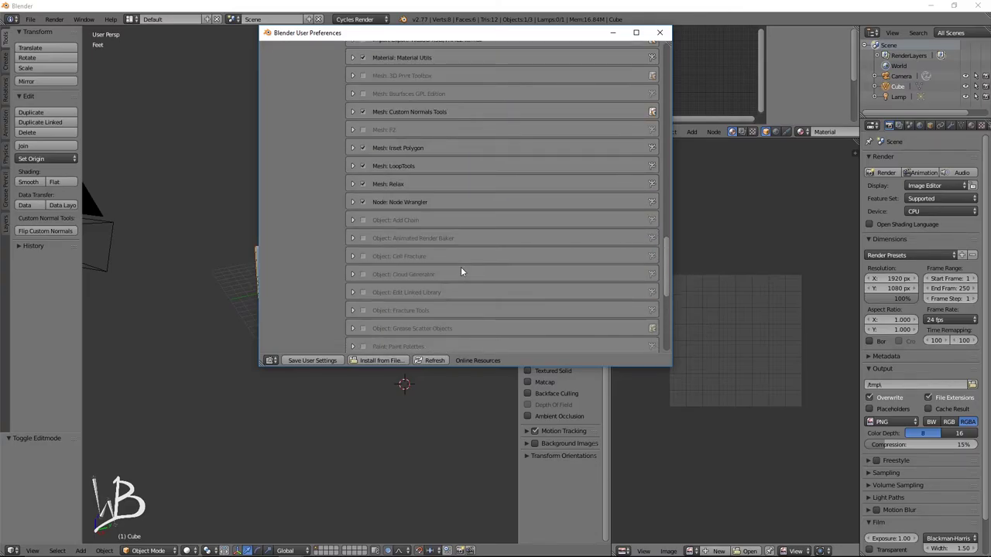
scroll(461, 271, down, 1)
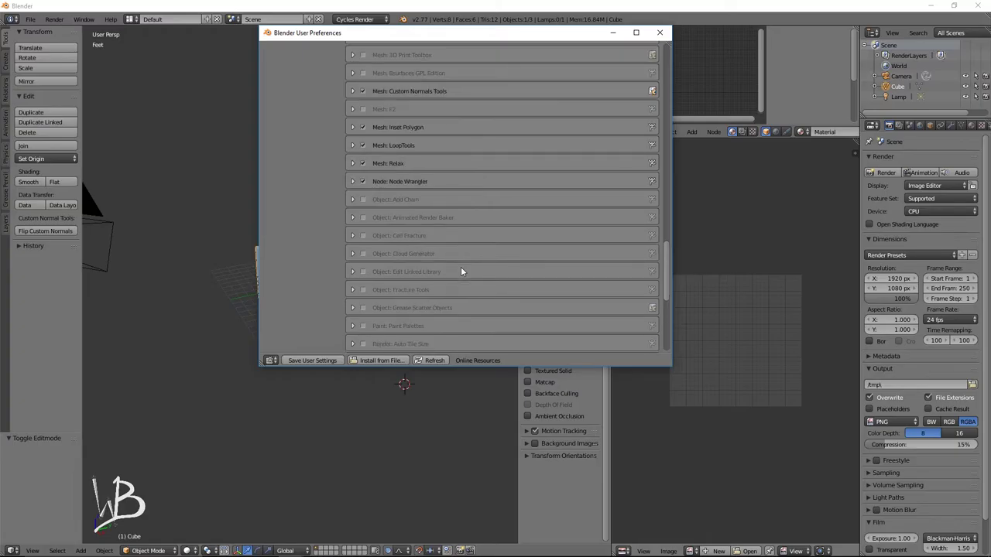
click(352, 165)
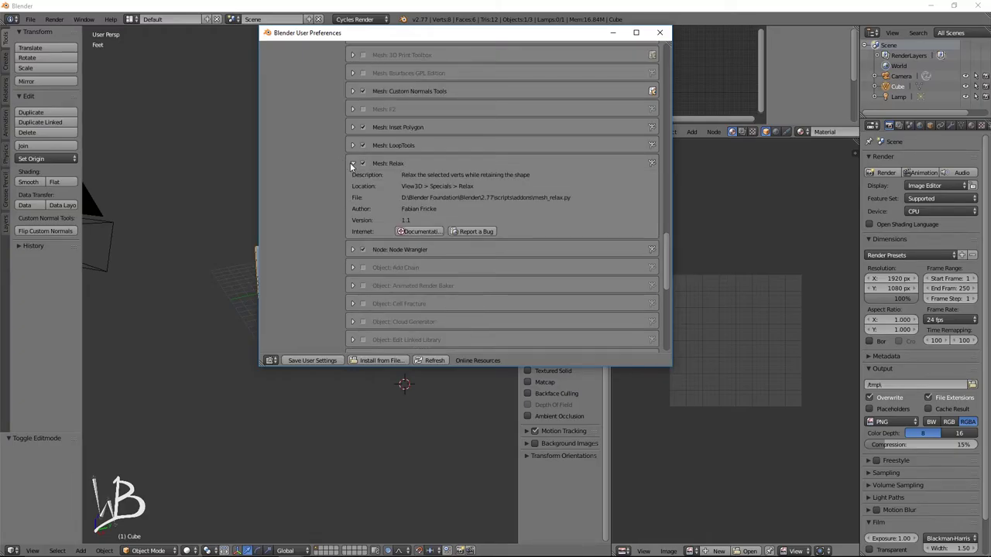
click(352, 164)
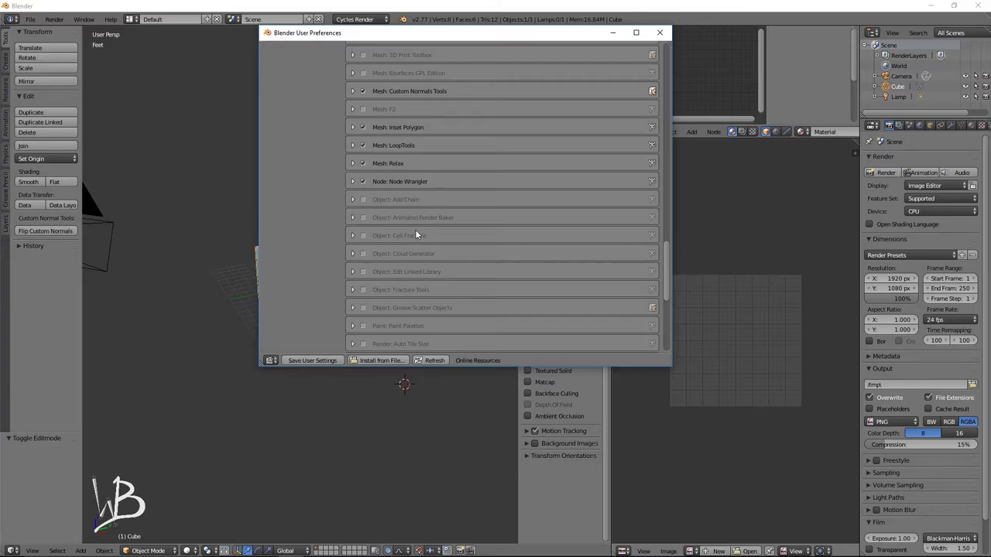
Enable the Render: Auto Tile Size add-on
scroll(415, 229, down, 1)
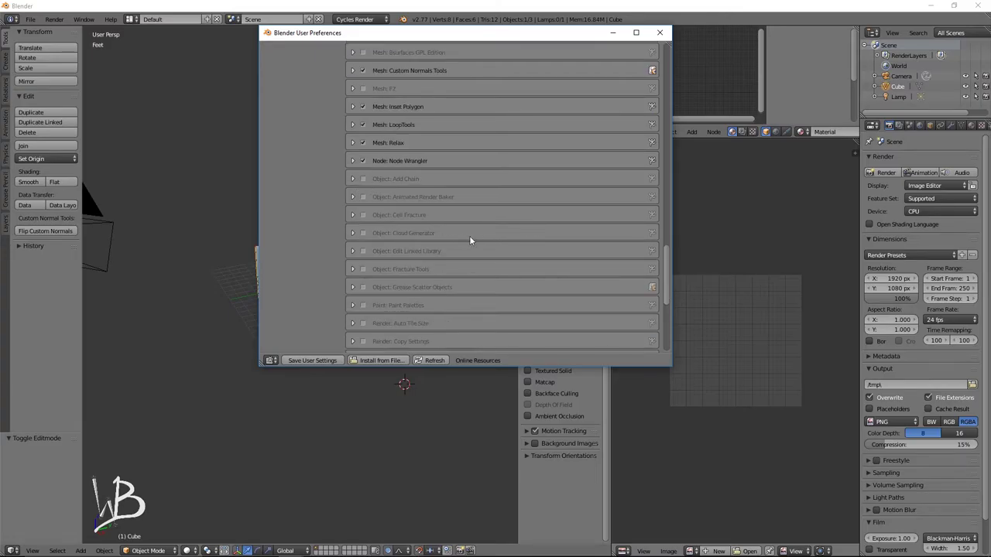
scroll(440, 245, down, 2)
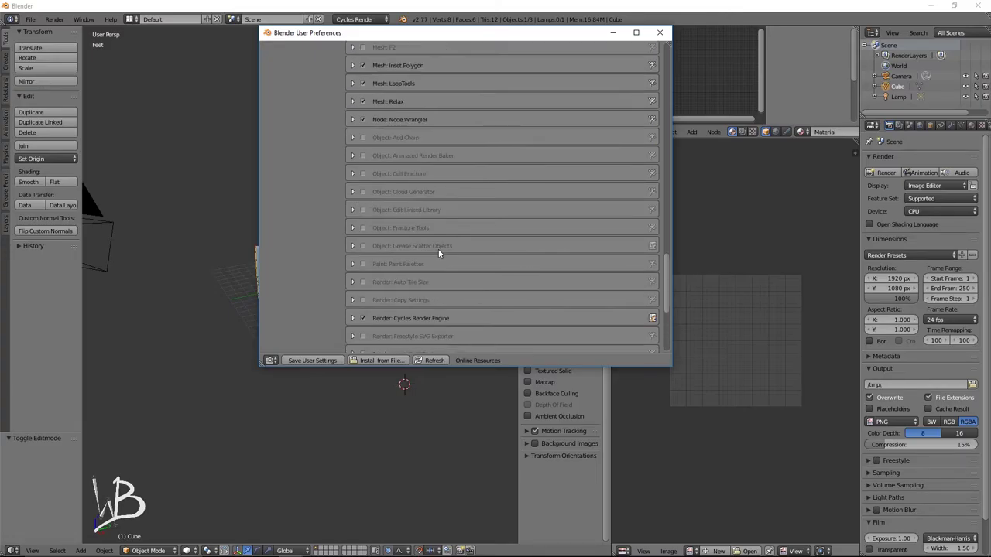
scroll(449, 286, down, 1)
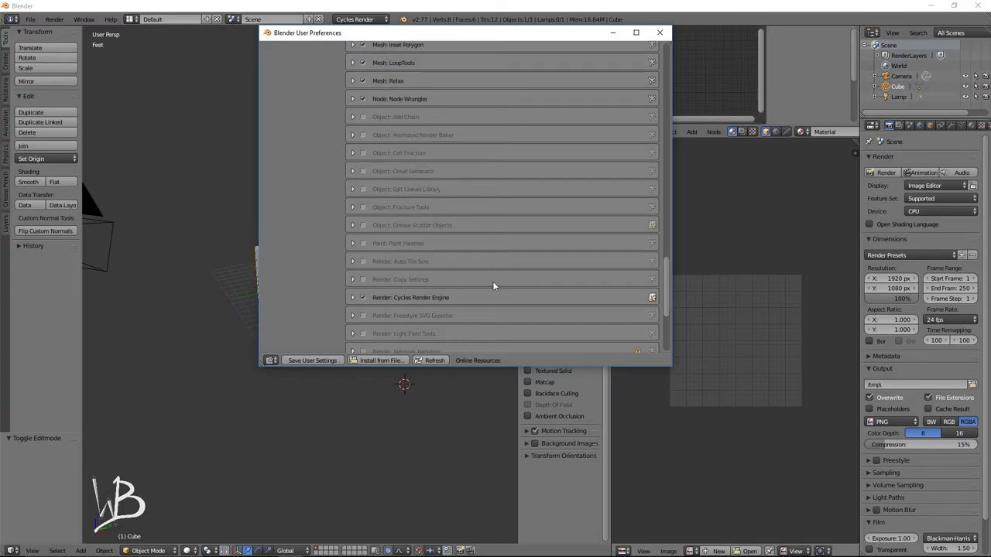
click(363, 262)
Enable the User Interface: Pie Menus Official add-on and return to the start of the add-on list
scroll(500, 302, down, 3)
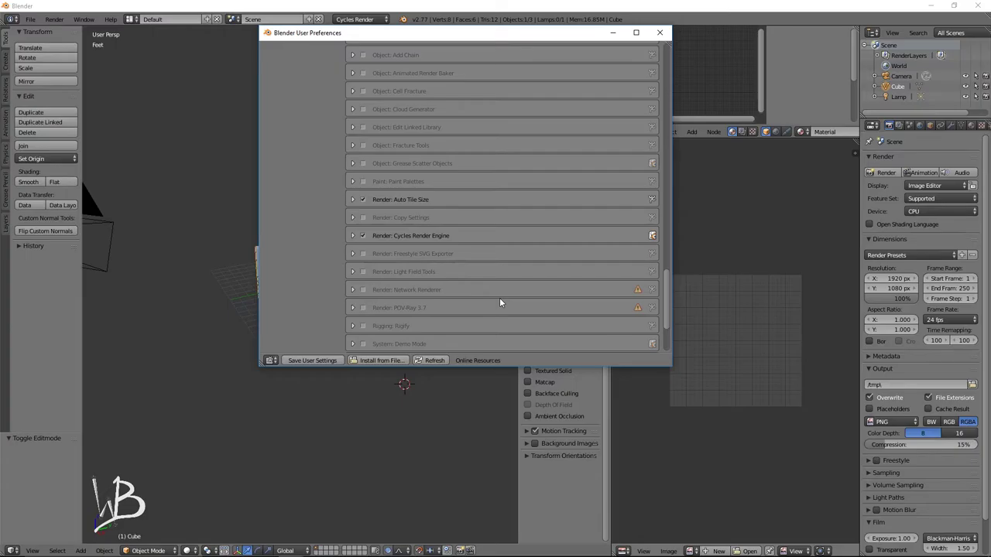
scroll(501, 299, down, 4)
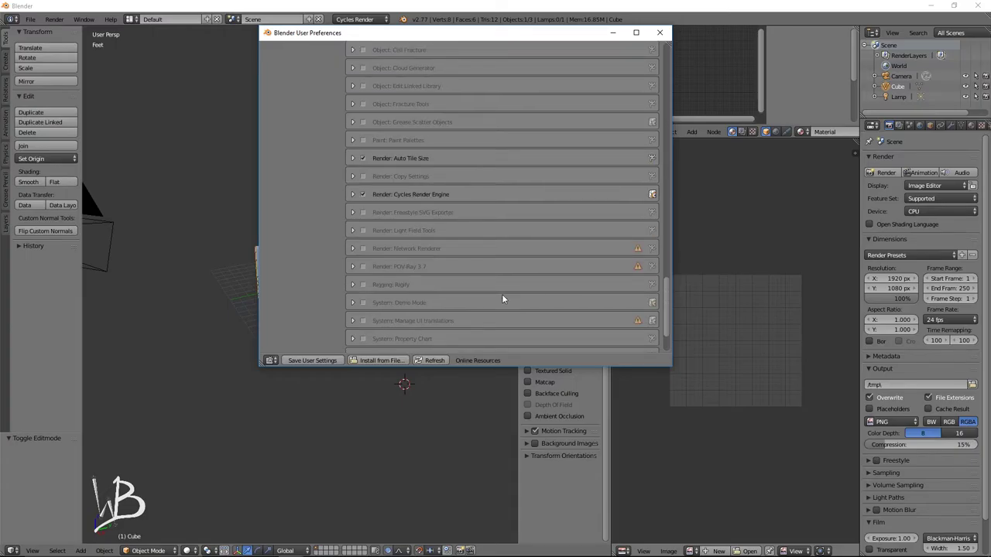
scroll(502, 299, down, 2)
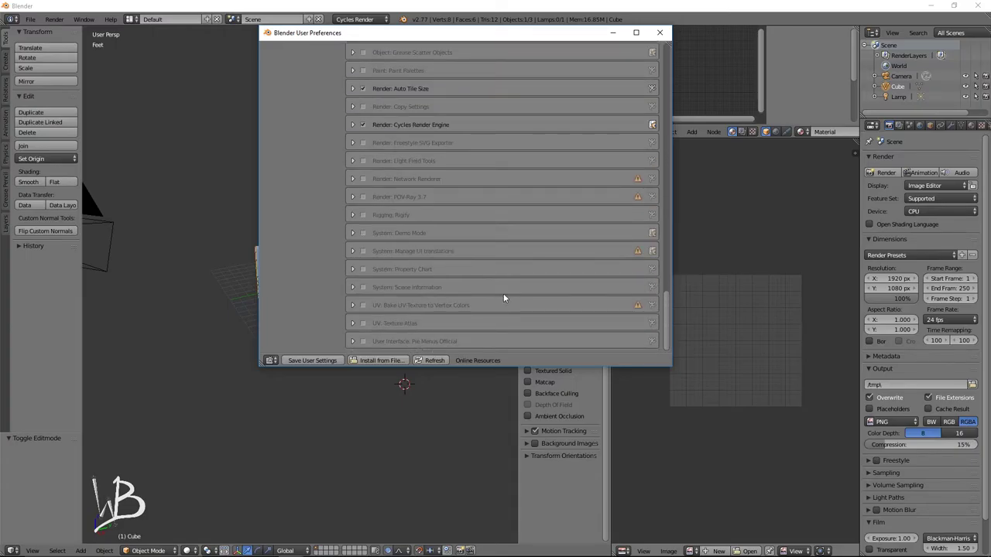
click(363, 341)
drag(670, 320, 679, 63)
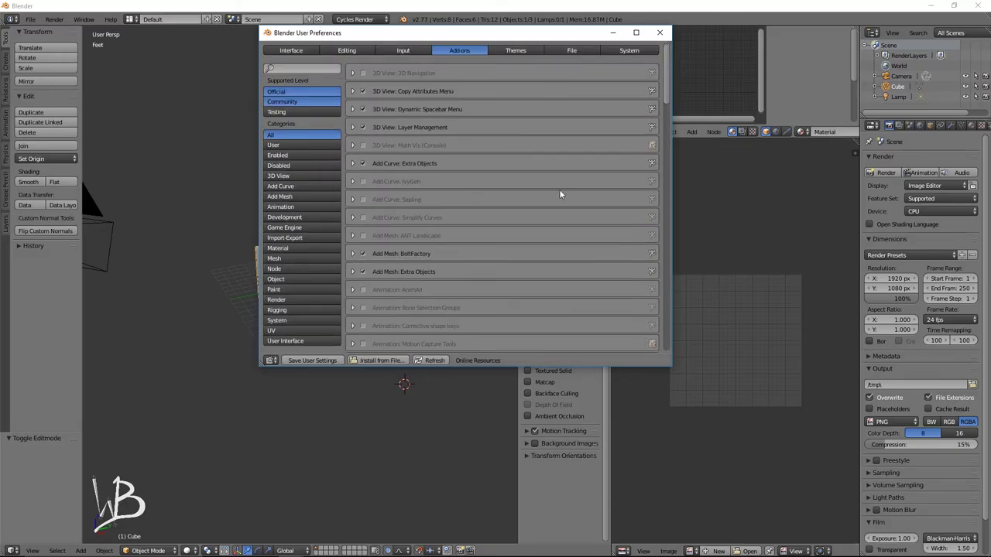